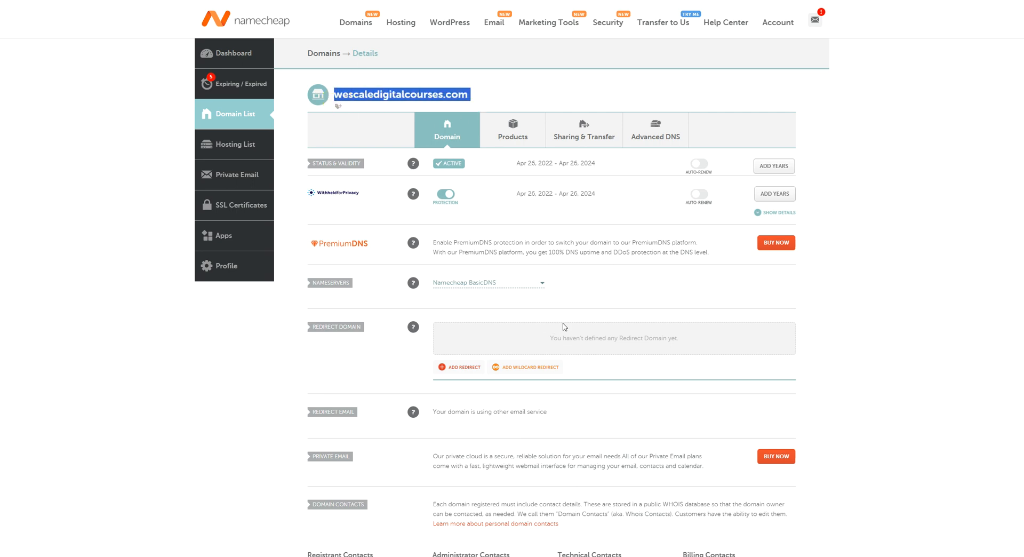
Start buying Private Email from wescaledigitalcourses.com's domain details page.
scroll(564, 327, "down", 1)
left_click_drag(348, 413, 312, 417)
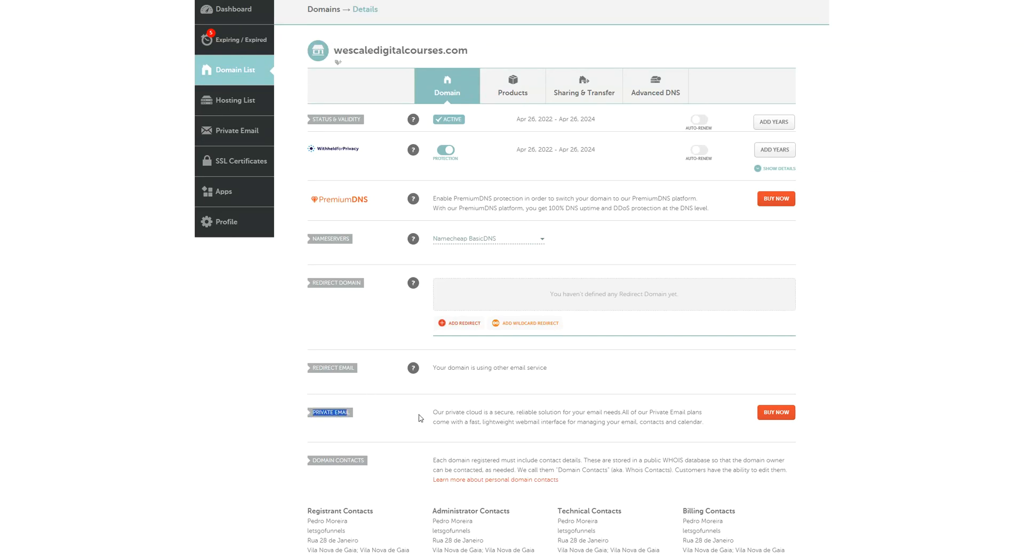
left_click(776, 415)
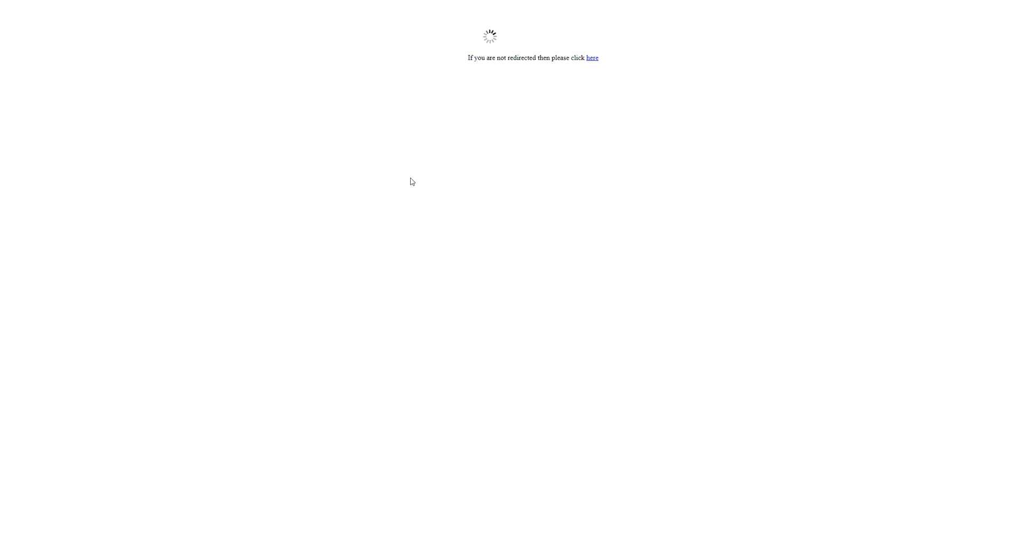
Compare the Starter, Pro and Ultimate plans' mailbox counts and storage, including Ultimate's 75GB.
scroll(197, 309, "down", 3)
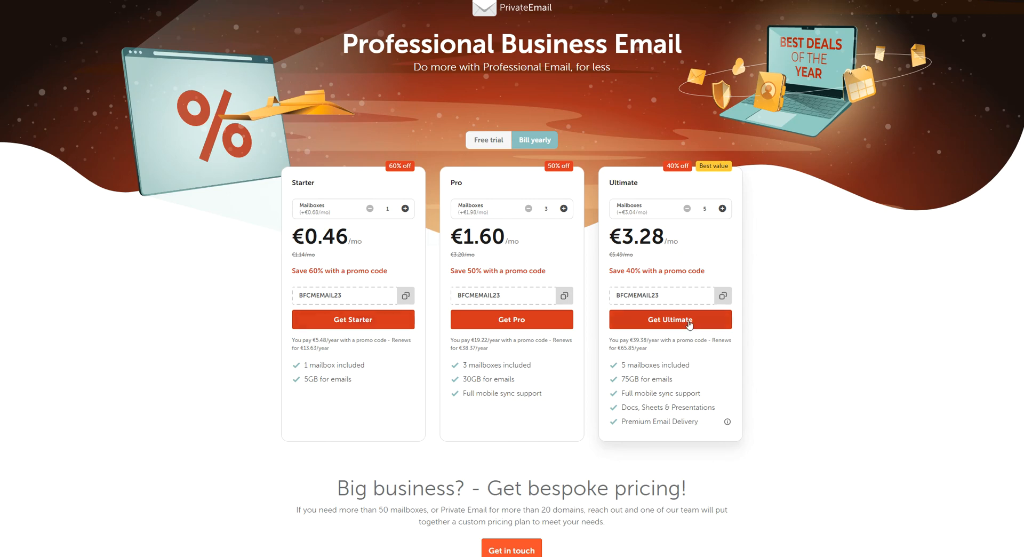
scroll(677, 320, "down", 1)
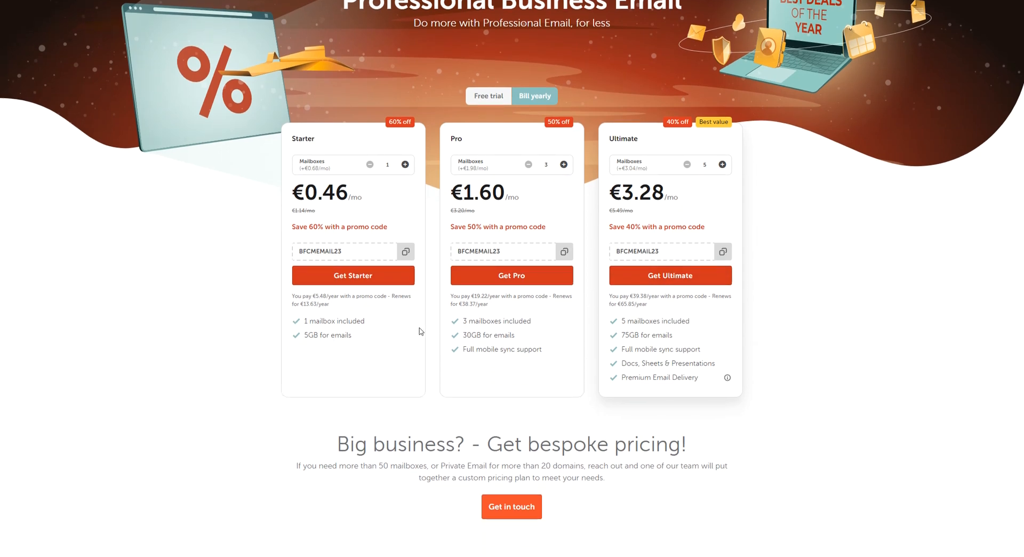
mouse_move(463, 320)
left_mouse_down()
mouse_move(544, 322)
mouse_move(453, 335)
left_mouse_up()
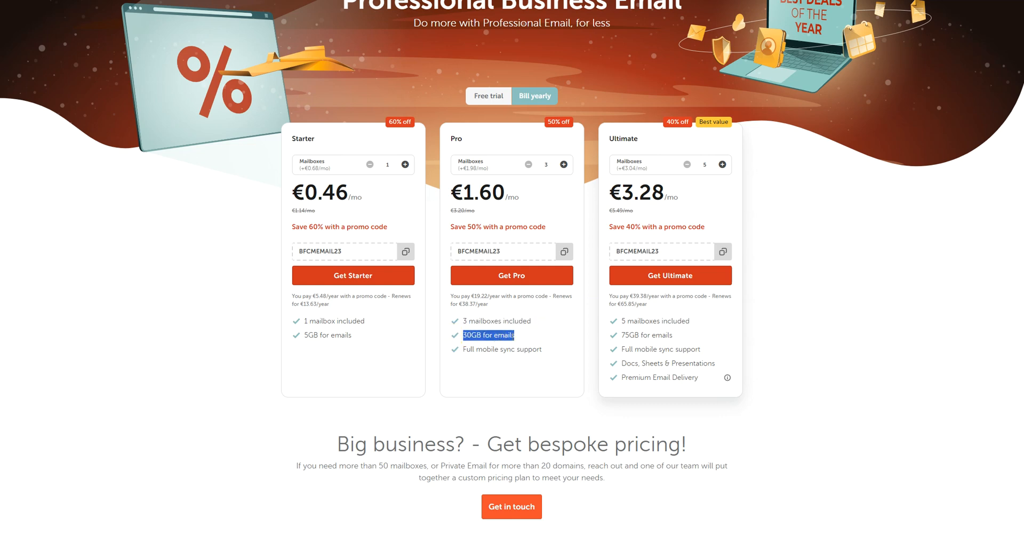
left_click_drag(626, 321, 616, 341)
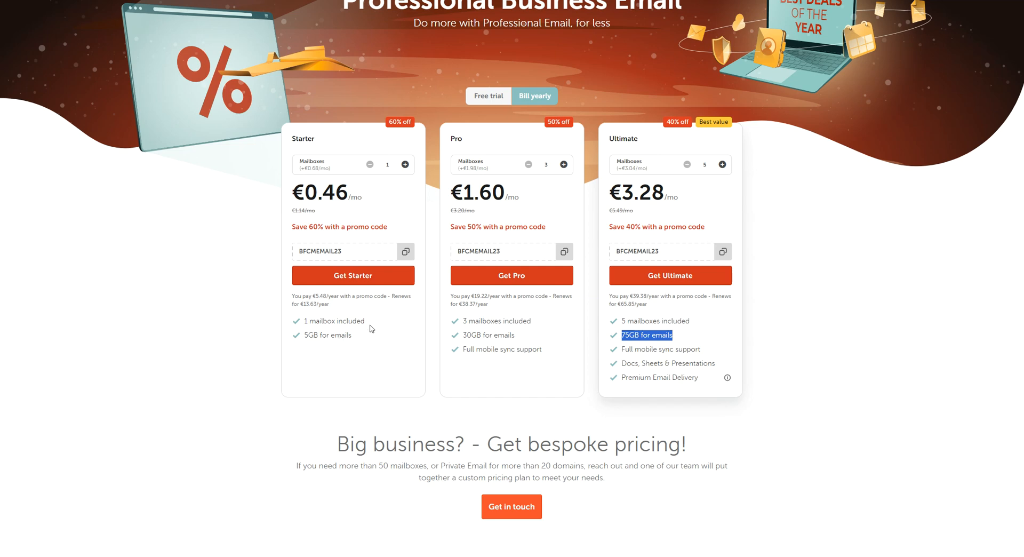
left_click_drag(367, 322, 272, 321)
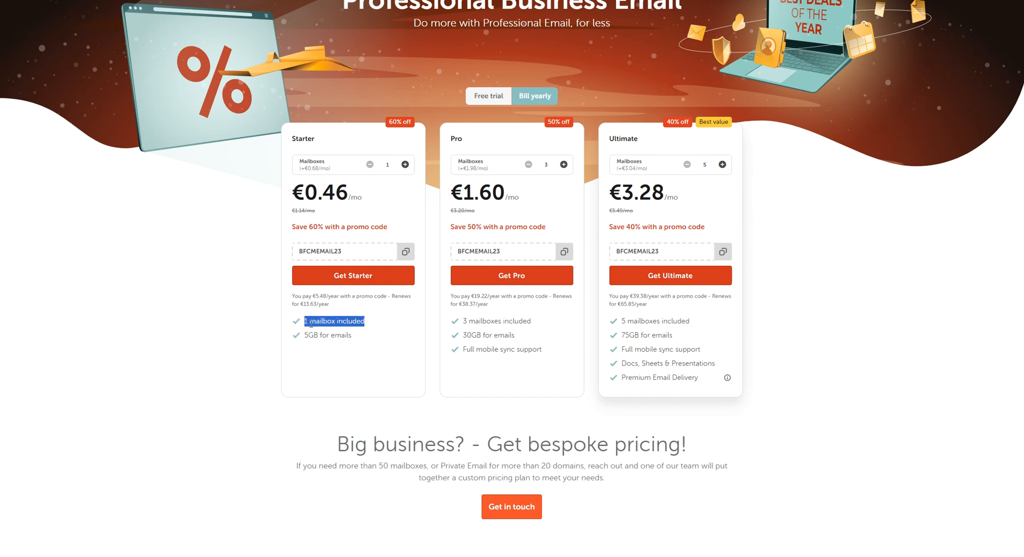
left_click_drag(351, 336, 293, 321)
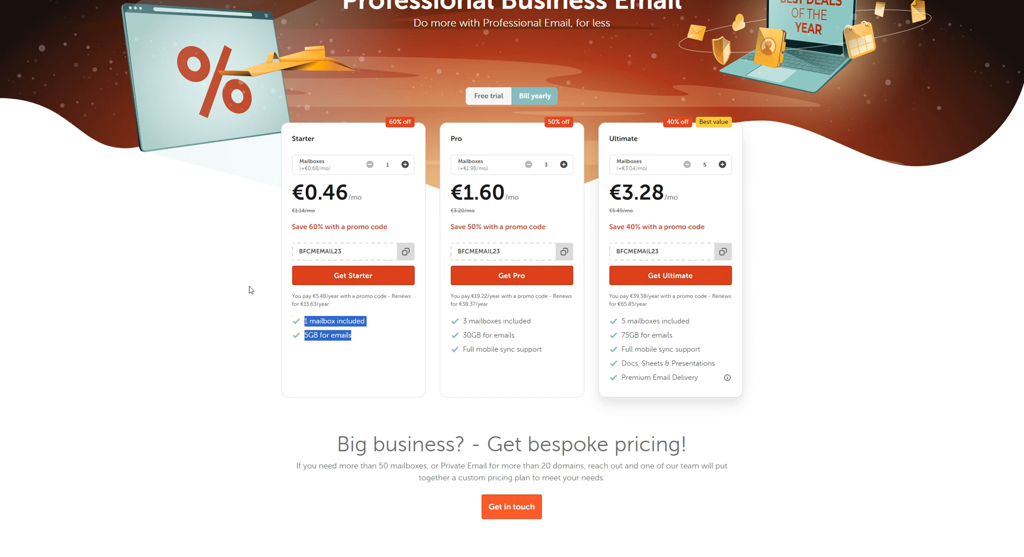
double_click(292, 139)
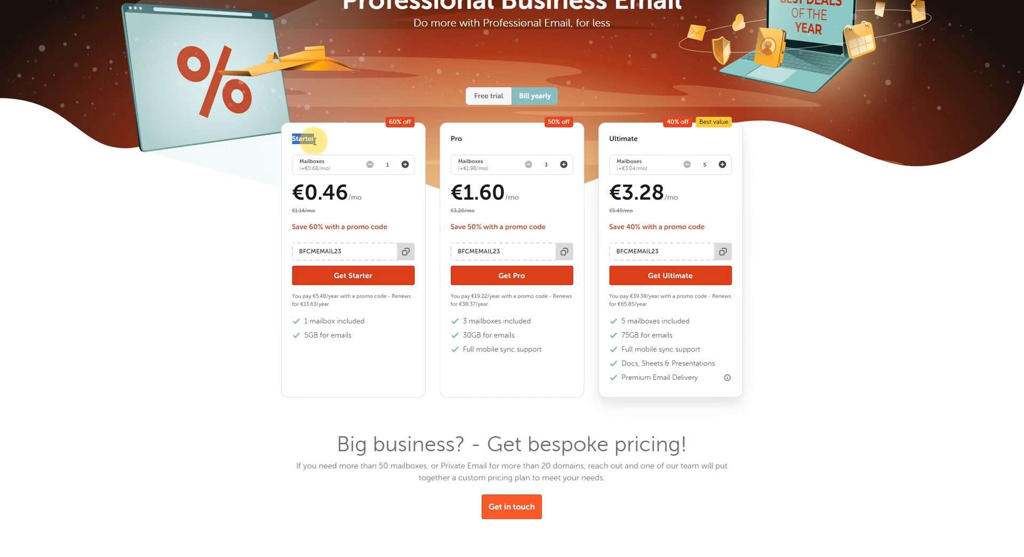
Copy promo code BFCMEMAIL23 and add the Starter Email plan to the order.
left_click(458, 139)
double_click(458, 139)
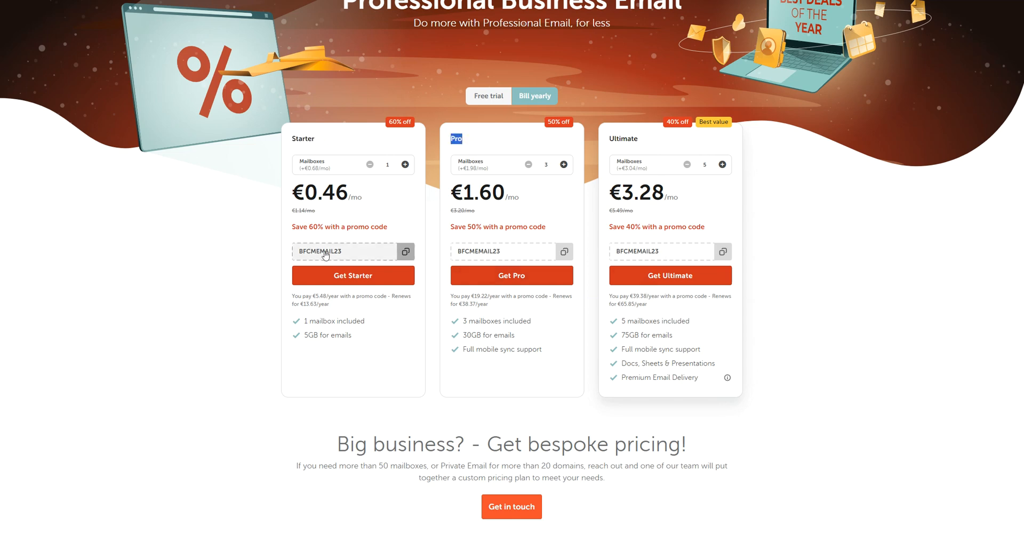
left_click(387, 253)
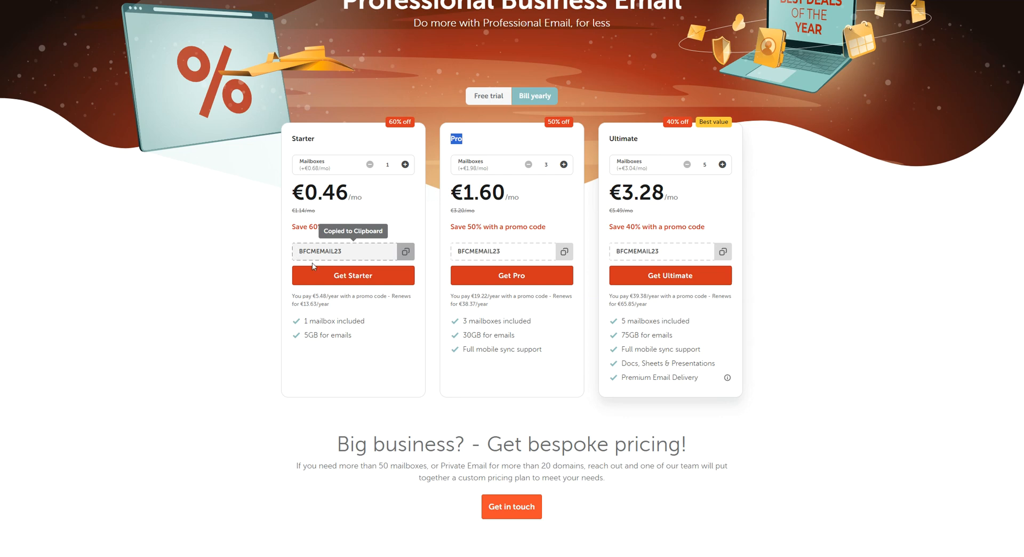
left_click(341, 283)
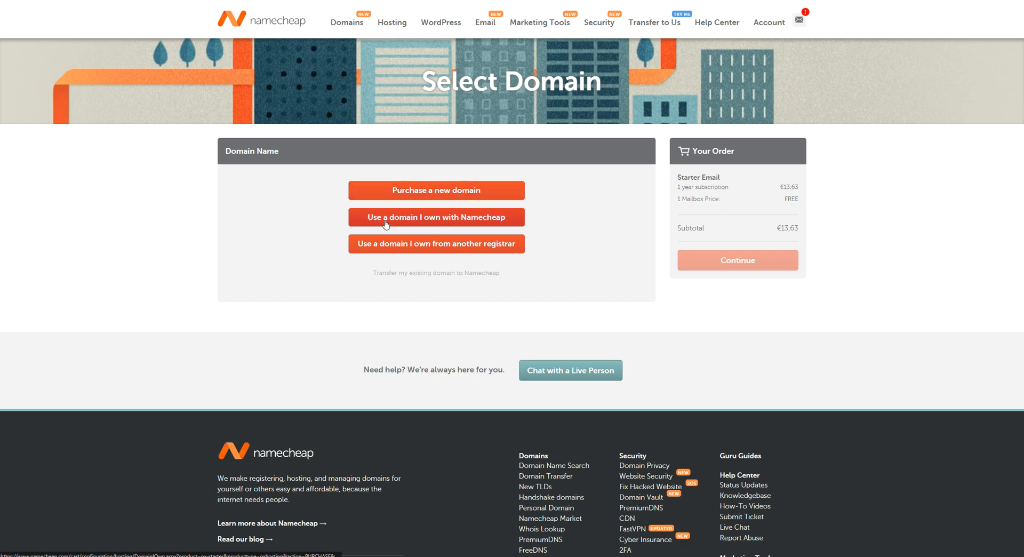
Attach the Starter Email order to the owned domain wescaledigitalcourses.com and continue.
left_click(502, 220)
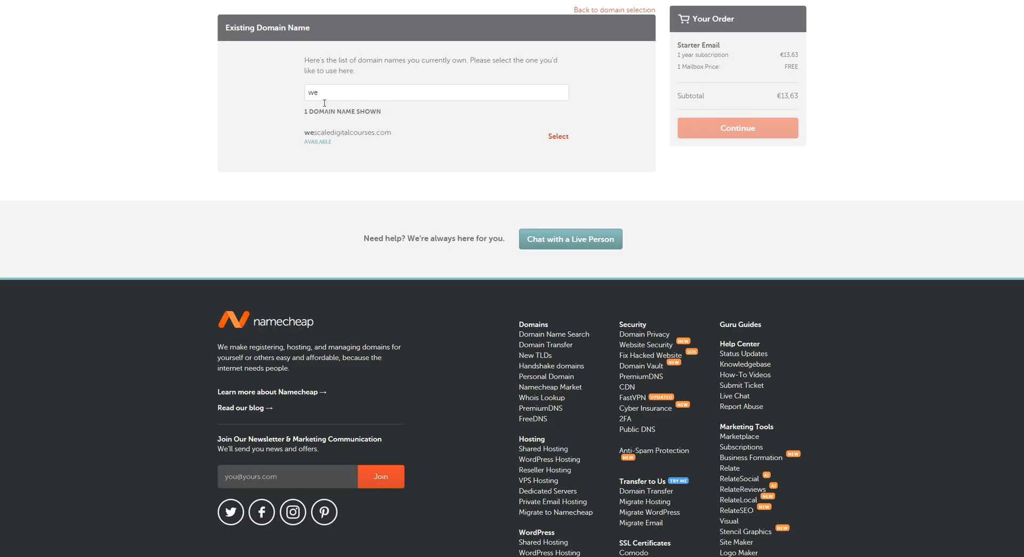
left_click_drag(304, 134, 392, 135)
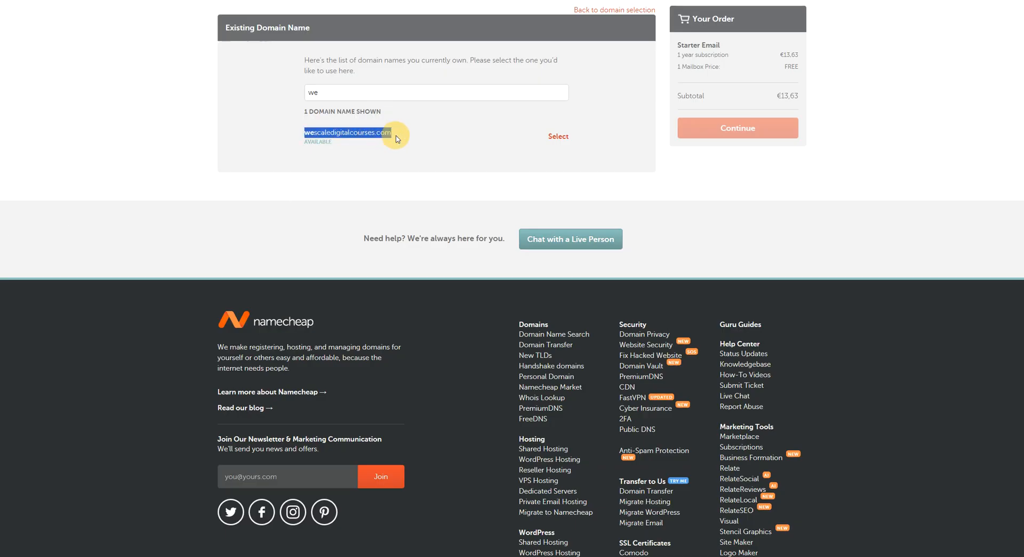
left_click(559, 137)
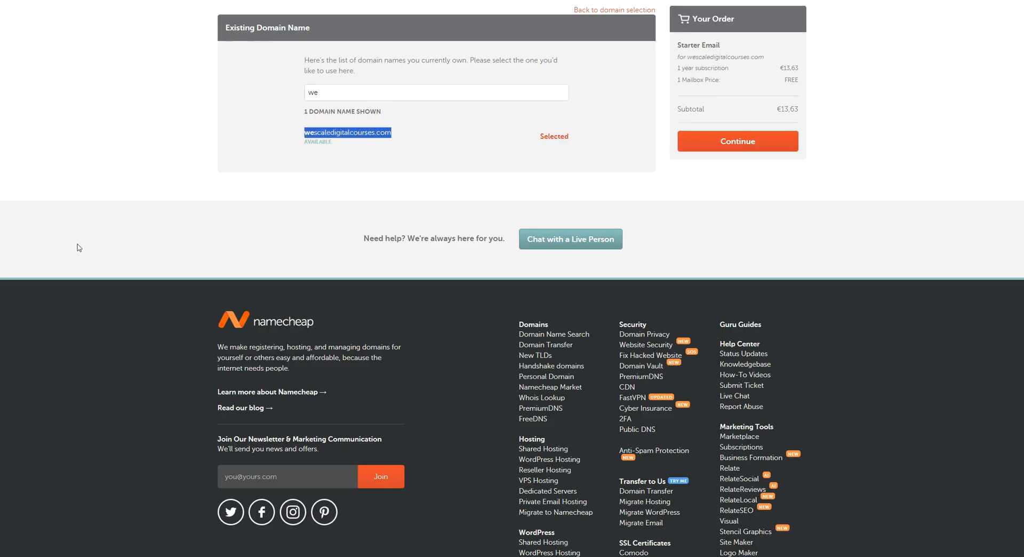
left_click(786, 109)
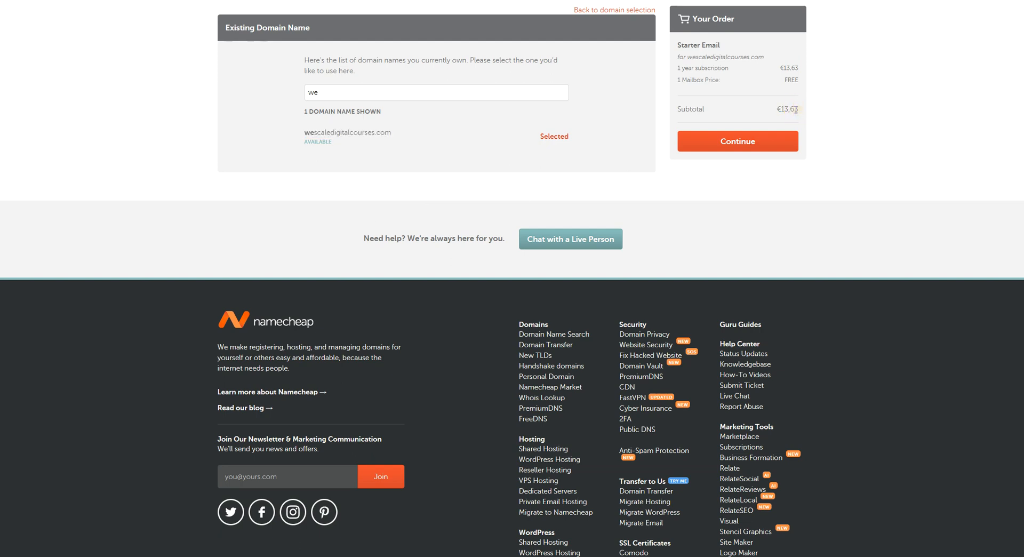
left_click(750, 145)
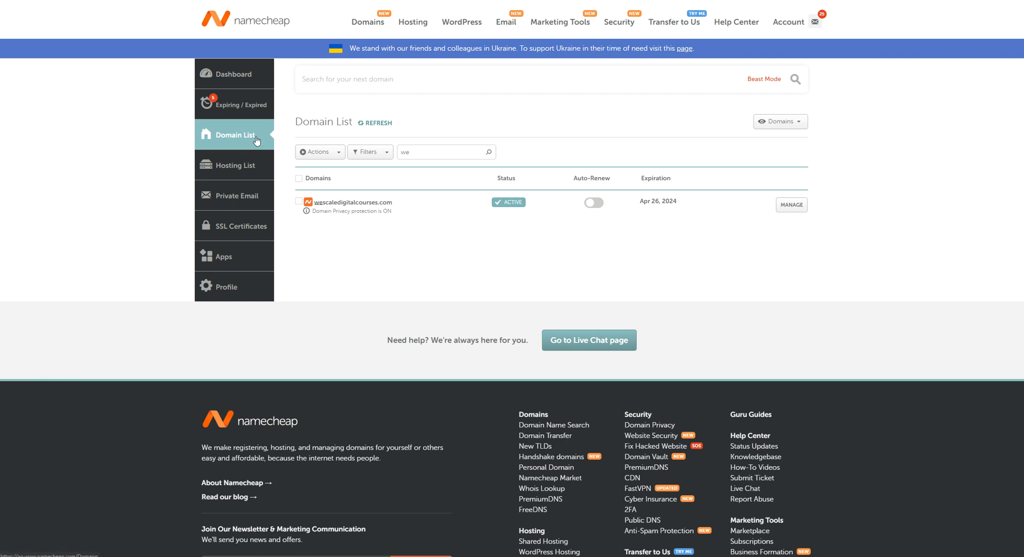
Manage wescaledigitalcourses.com's Private Email, showing 0 of 1 mailboxes used, and begin adding a mailbox.
left_click(368, 200)
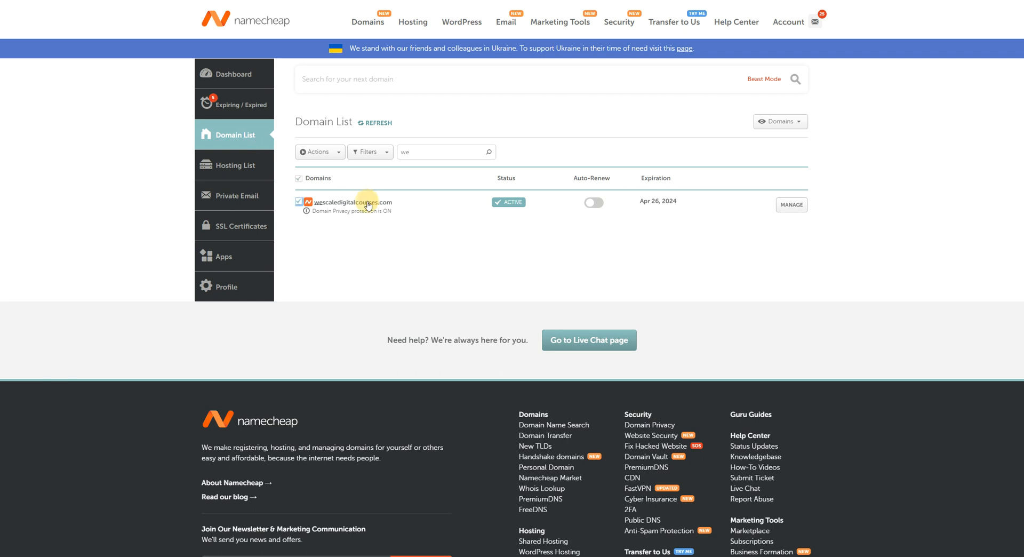
left_click(791, 204)
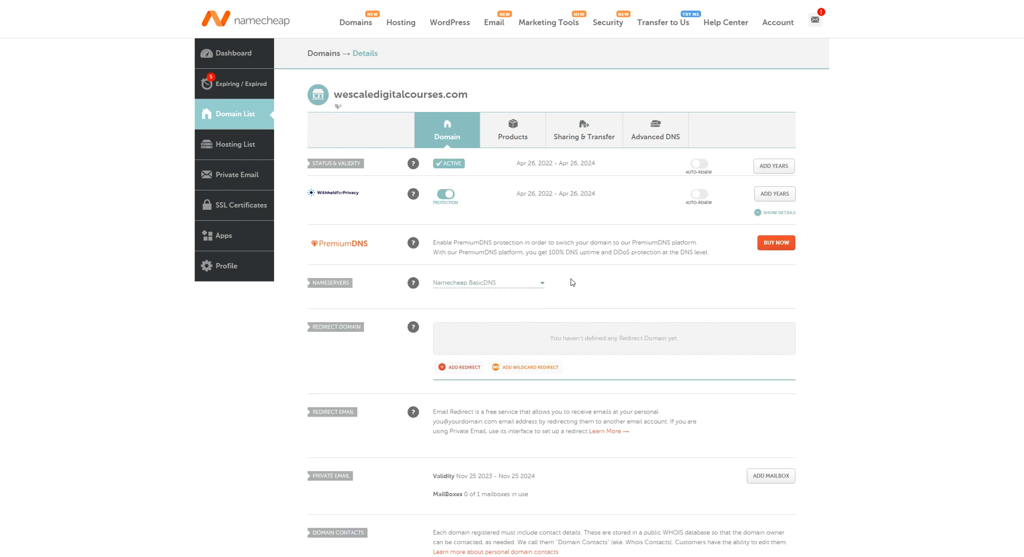
scroll(601, 304, "down", 5)
left_click_drag(318, 255, 531, 278)
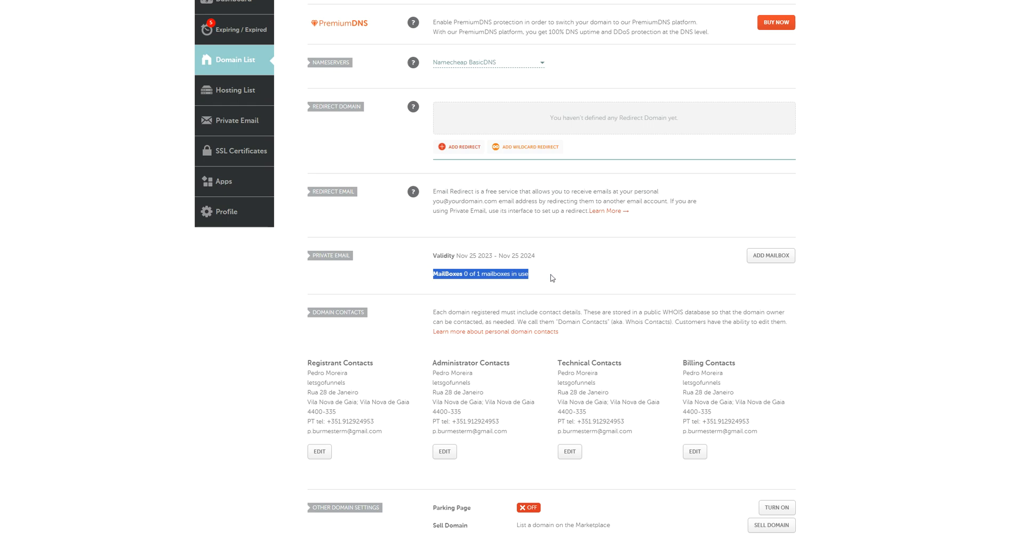
left_click(551, 275)
left_click(773, 257)
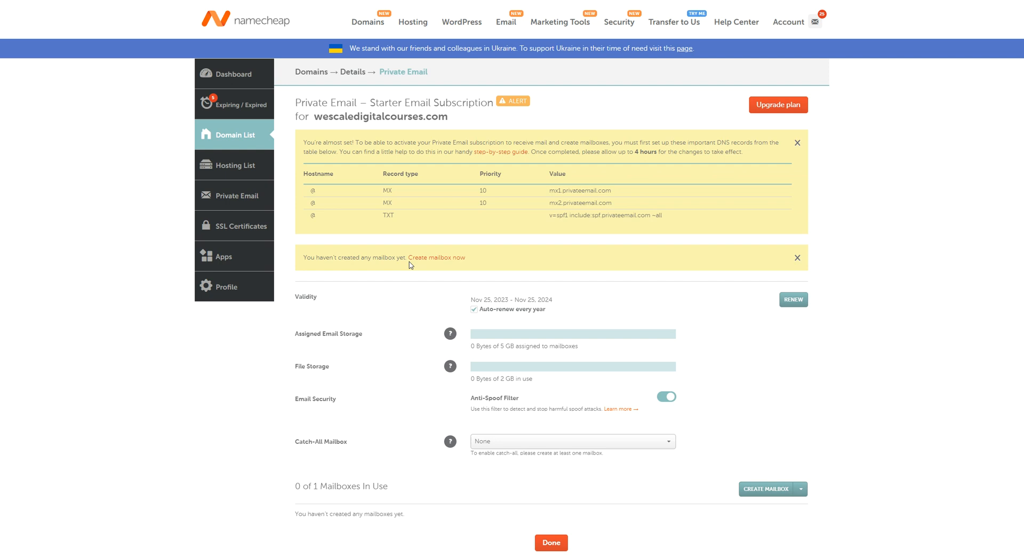
scroll(407, 260, "down", 1)
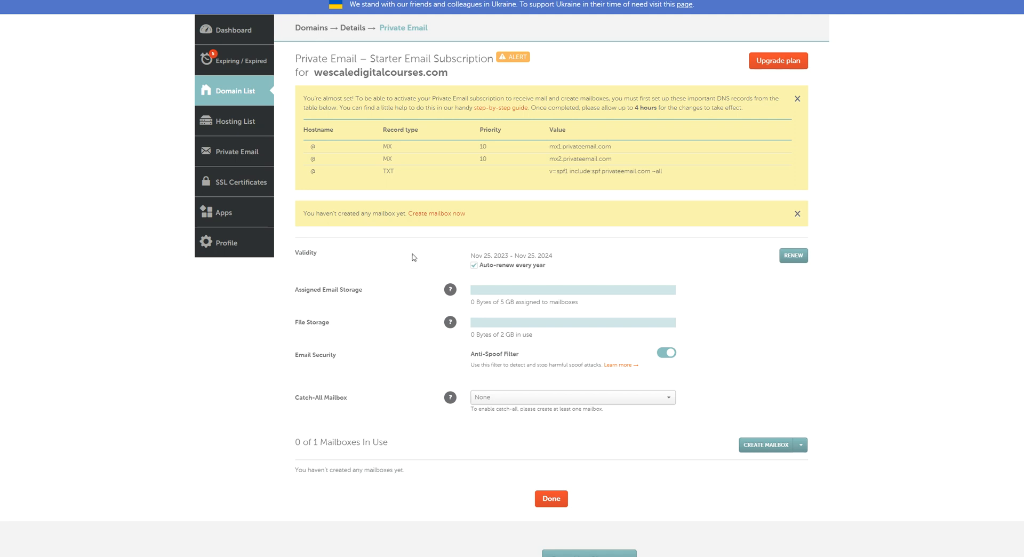
scroll(416, 259, "down", 4)
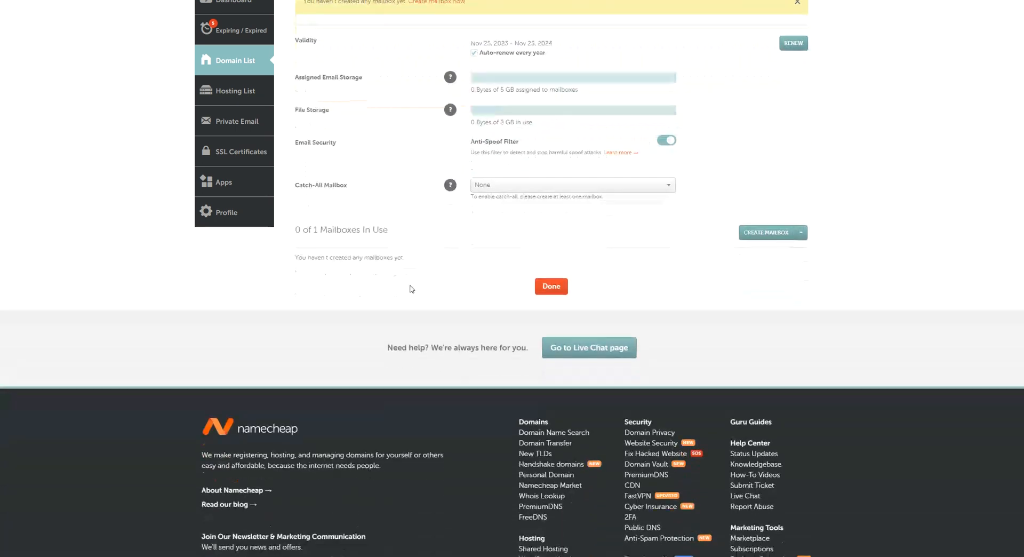
left_click(803, 225)
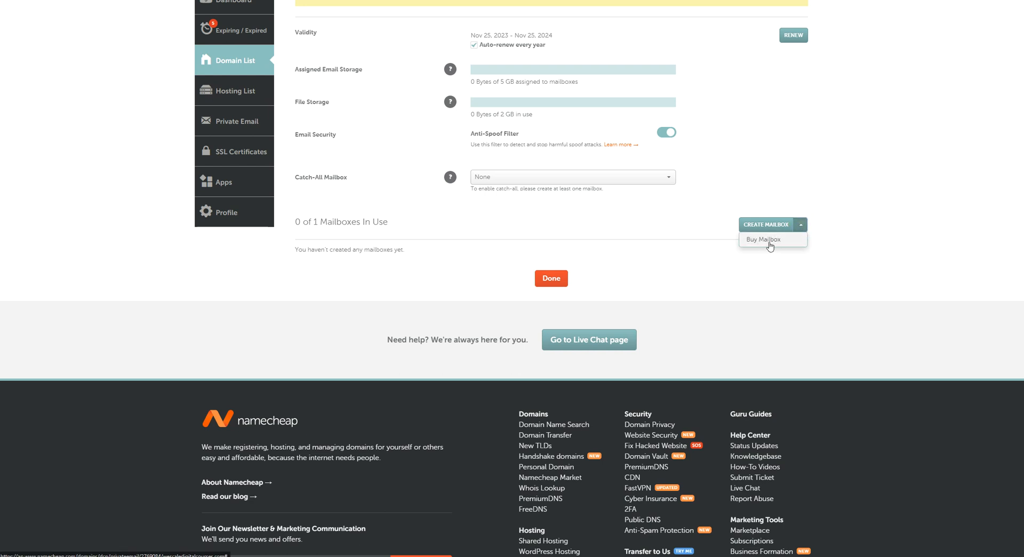
left_click(879, 211)
left_click(767, 225)
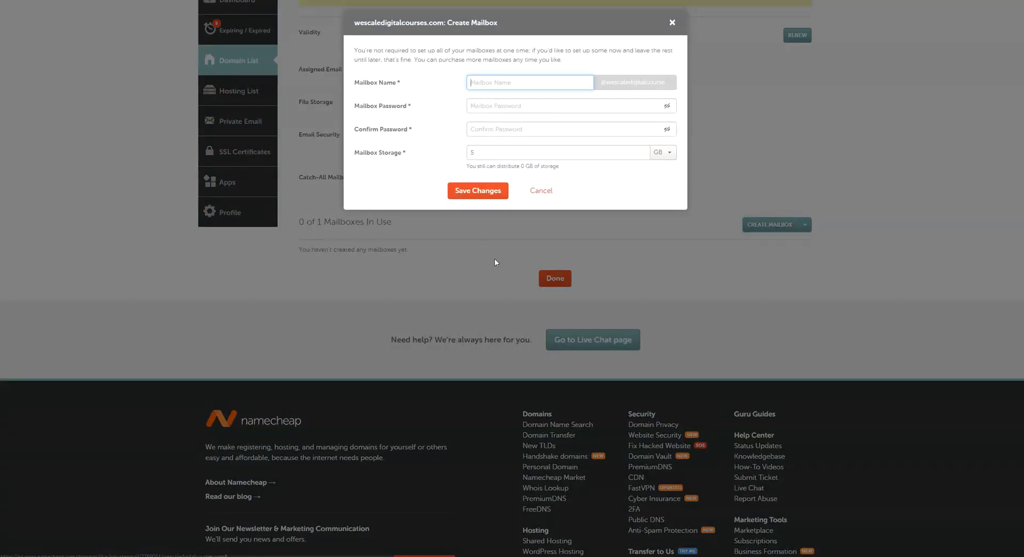
left_click(407, 84)
left_click(500, 83)
left_click_drag(367, 105, 421, 105)
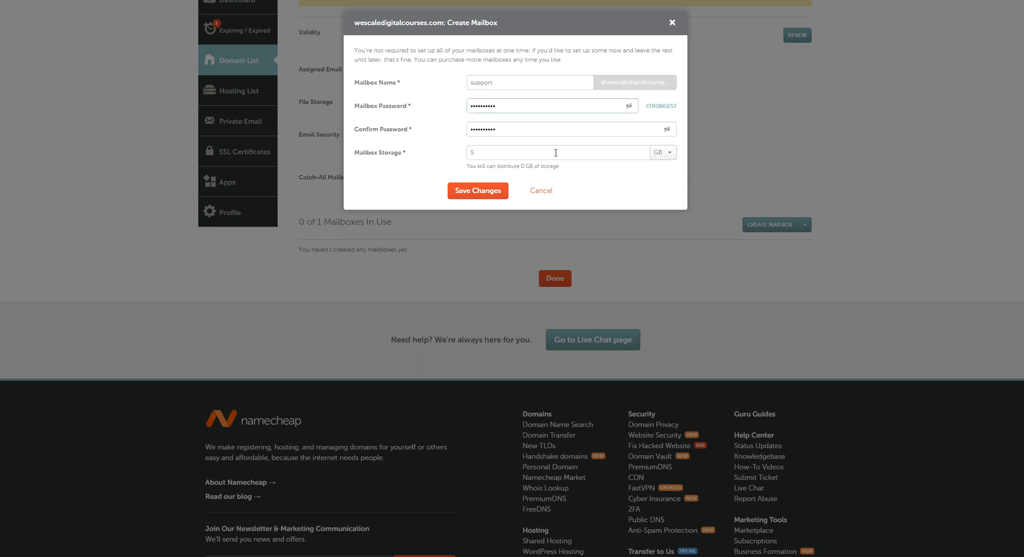
Keep the support mailbox's storage at 5 GB and save it.
left_click_drag(367, 153, 416, 154)
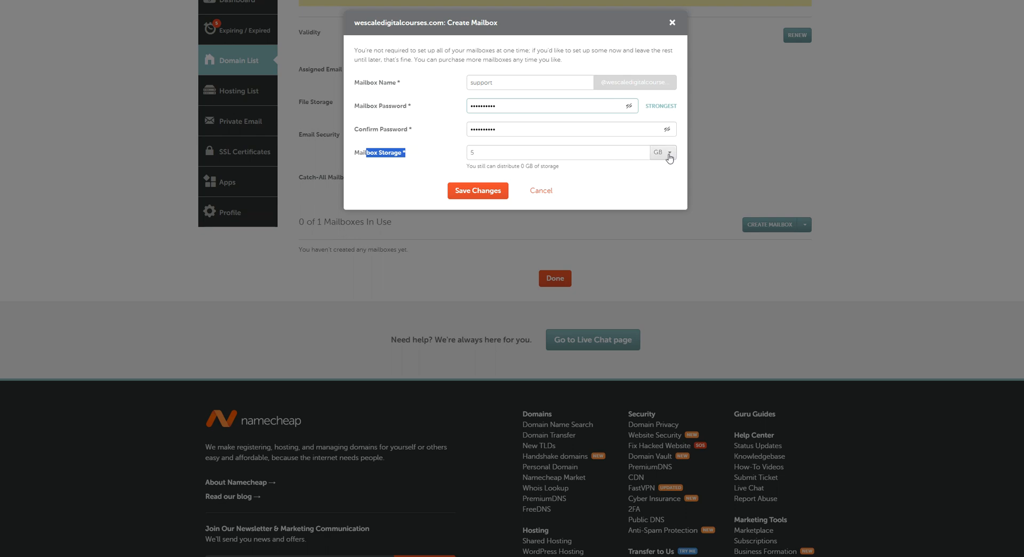
left_click_drag(467, 166, 565, 170)
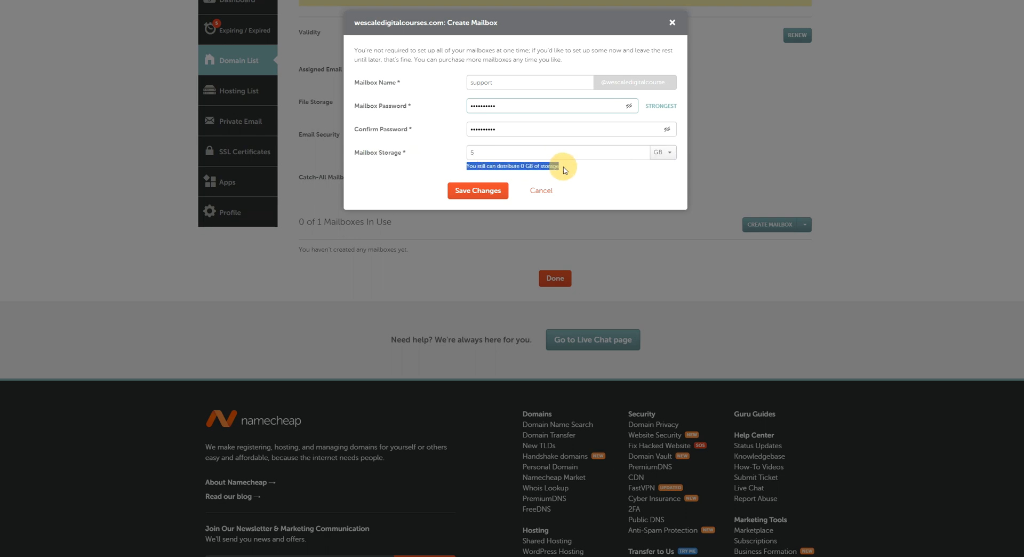
left_click_drag(497, 166, 567, 169)
double_click(471, 152)
type("10")
left_click(474, 166)
left_click_drag(564, 170, 487, 167)
type("5")
left_click(573, 166)
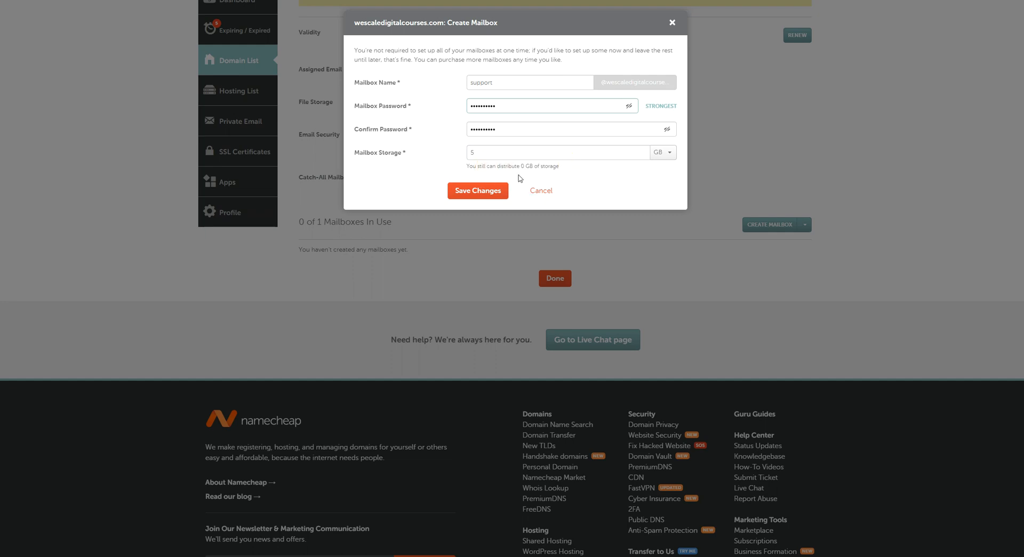
left_click(478, 193)
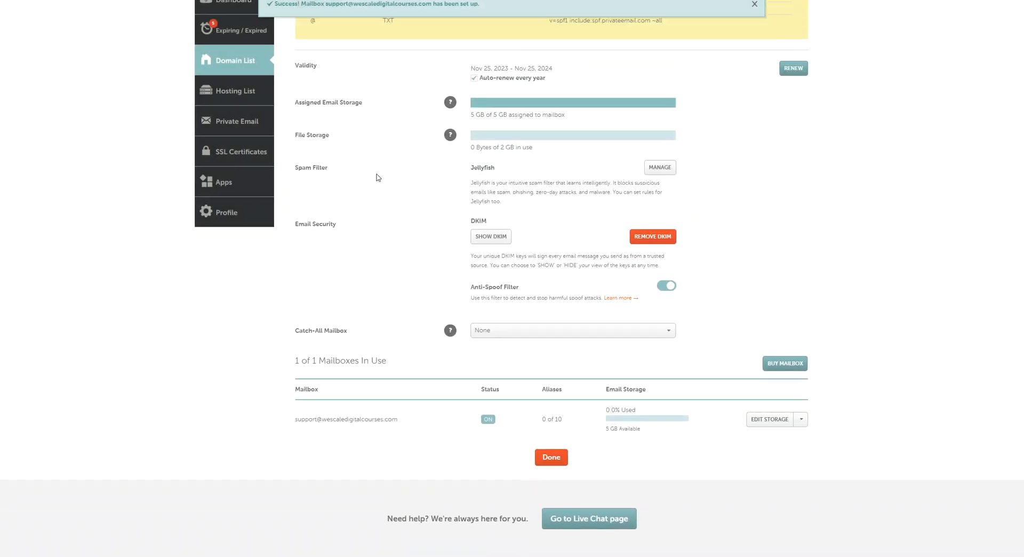
Check the new mailbox address in the confirmation banner, then go to systeme.io's Emails settings.
scroll(377, 177, "up", 1)
mouse_move(339, 4)
left_mouse_down()
mouse_move(427, 5)
mouse_move(324, 4)
left_mouse_up()
key("ctrl+c")
left_click(437, 7)
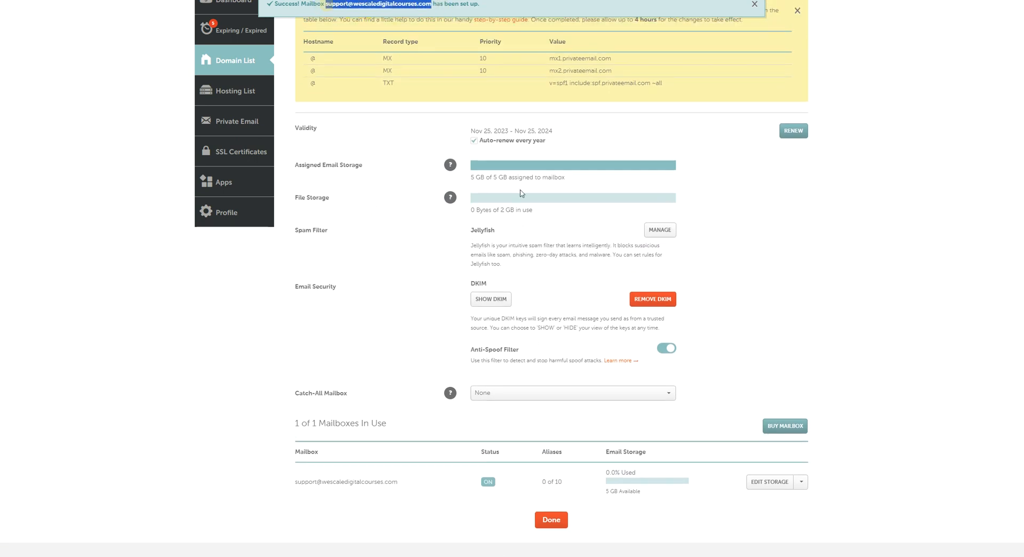
left_click(373, 0)
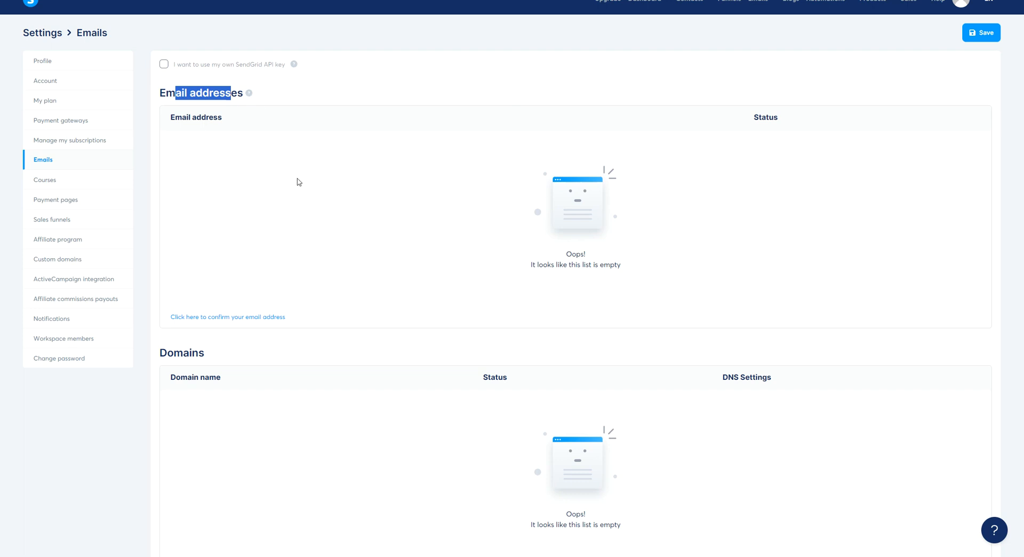
Paste the support mailbox address as a new systeme.io sender email and save it, now Pending.
left_click(211, 317)
left_click(414, 275)
key("ctrl+v")
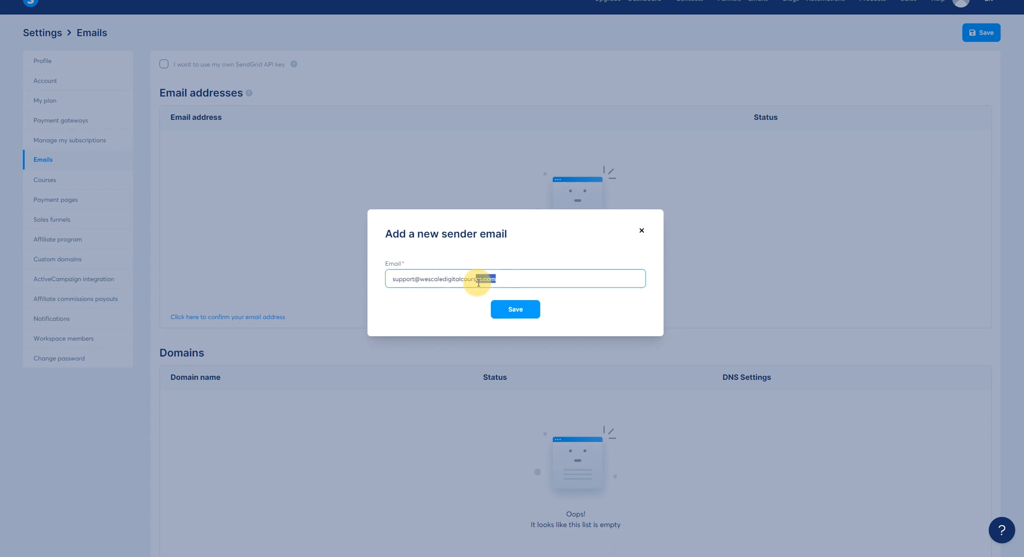
left_click_drag(517, 283, 484, 283)
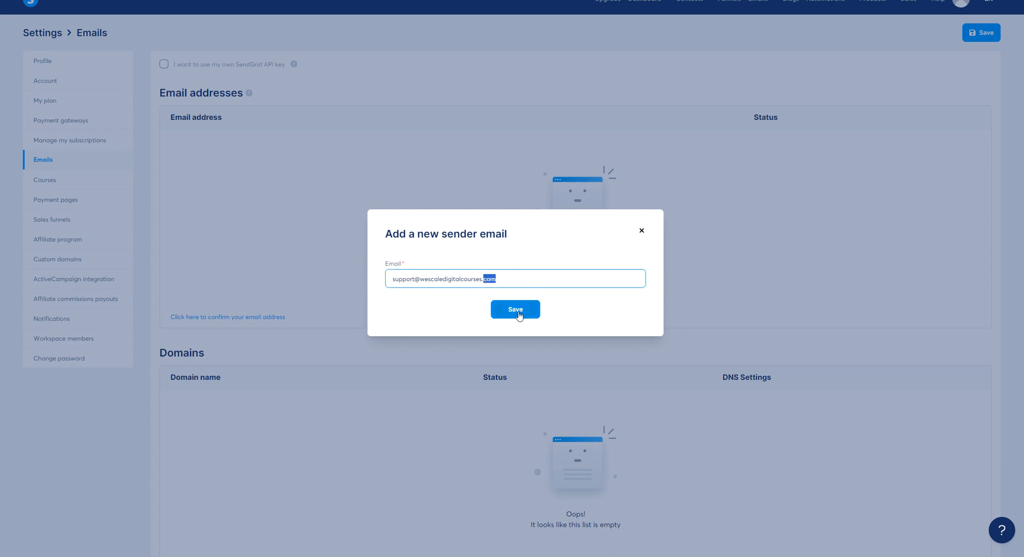
left_click(518, 311)
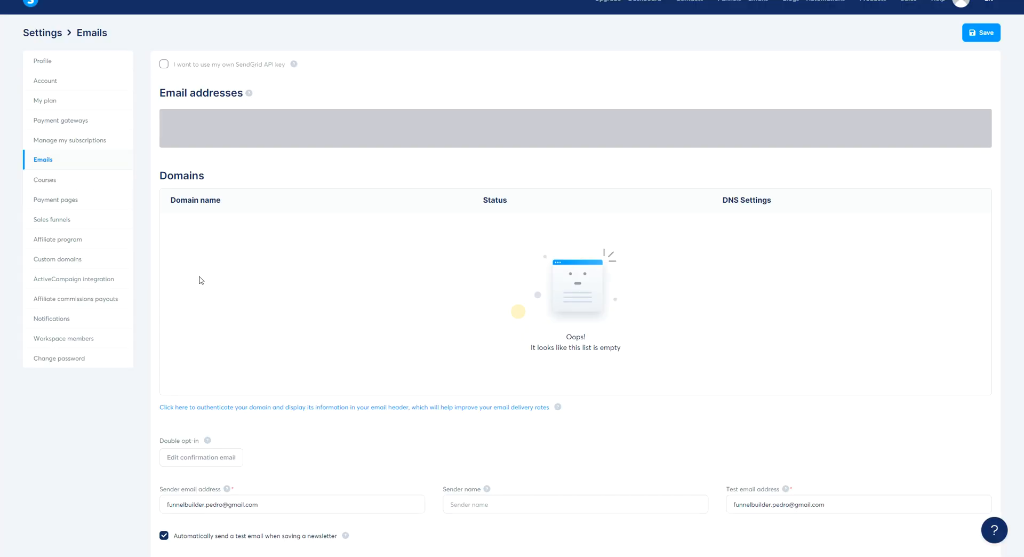
left_click_drag(482, 28, 540, 28)
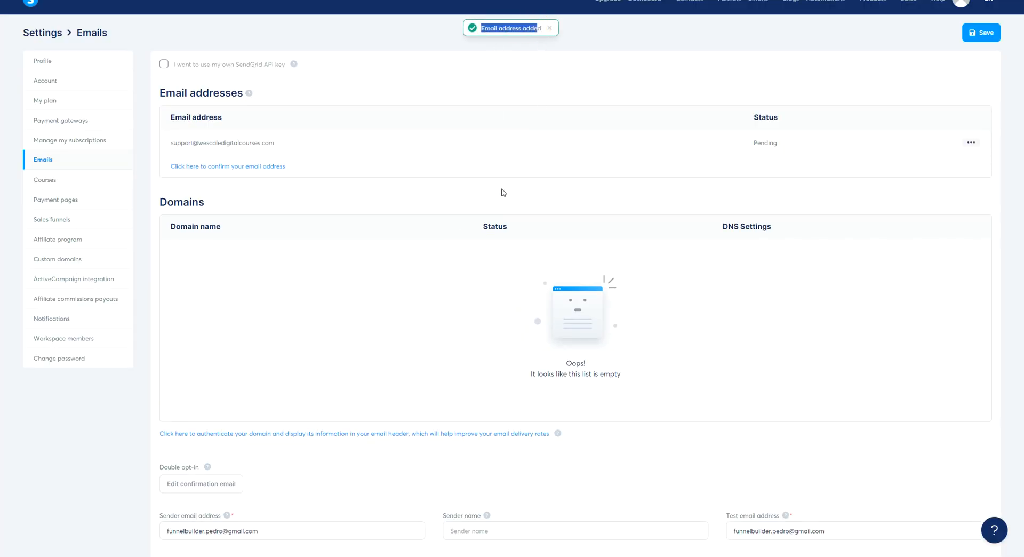
double_click(766, 142)
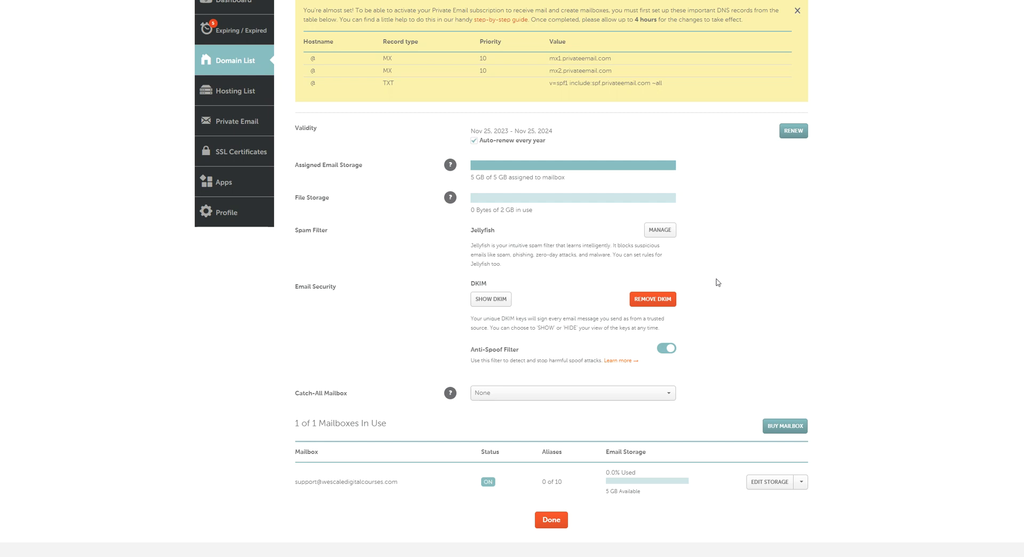
Open webmail for the support mailbox from its row's actions menu.
scroll(732, 278, "up", 2)
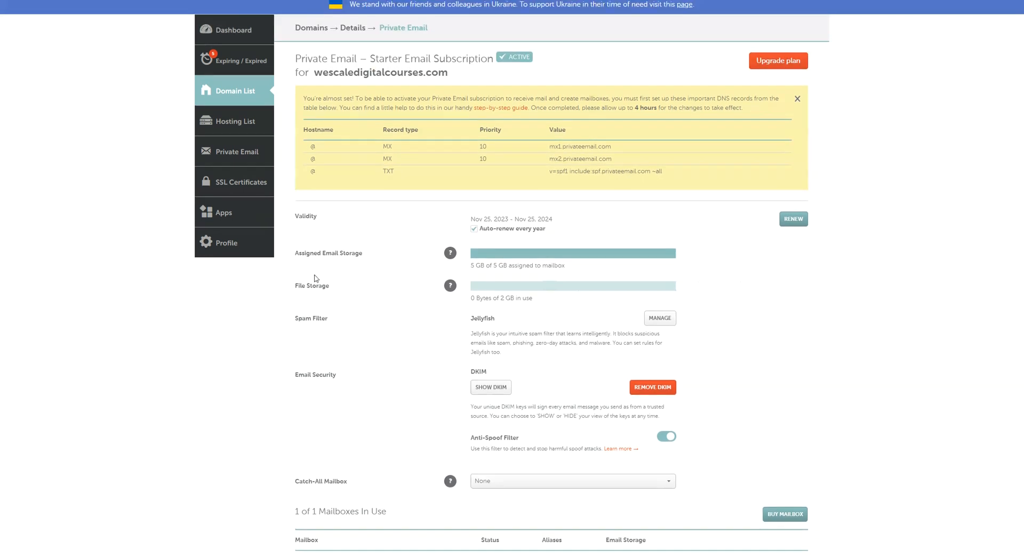
scroll(19, 254, "down", 2)
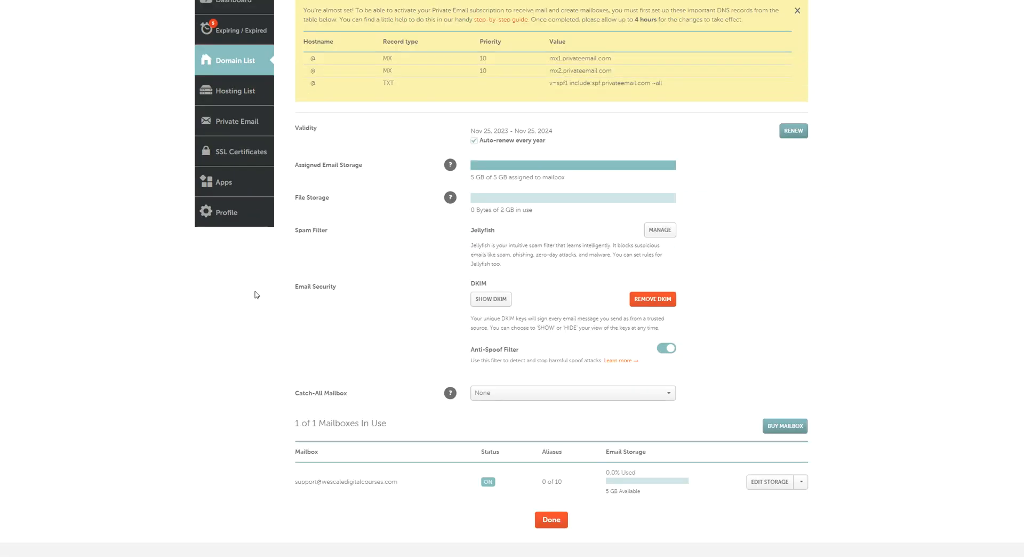
scroll(257, 295, "up", 2)
scroll(257, 295, "down", 1)
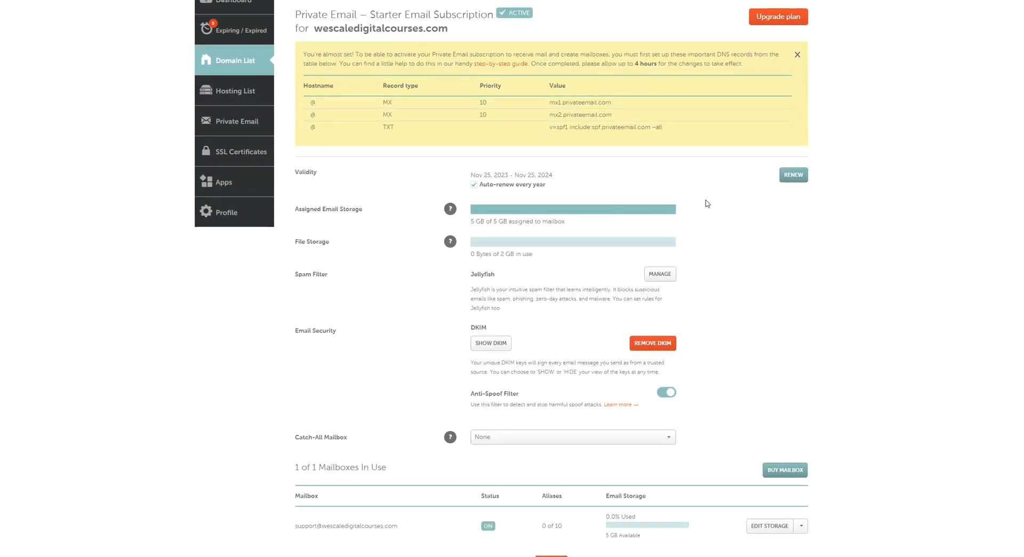
scroll(707, 204, "down", 6)
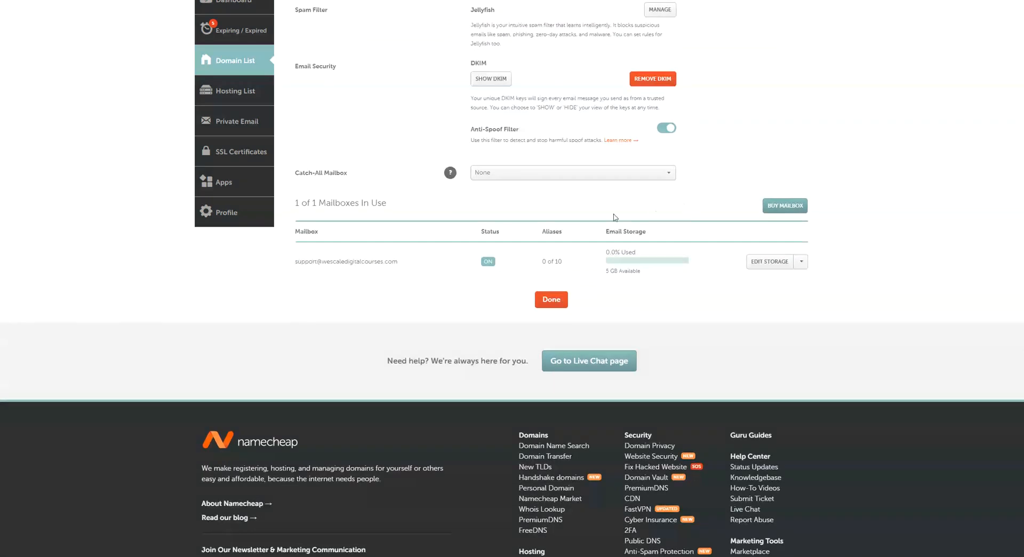
left_click_drag(309, 258, 800, 270)
left_click(801, 263)
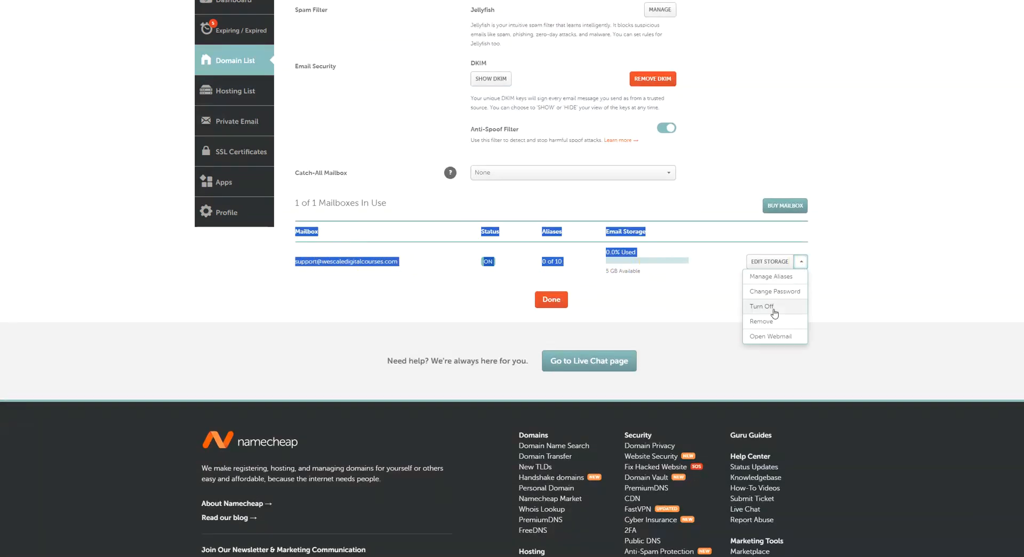
left_click(779, 337)
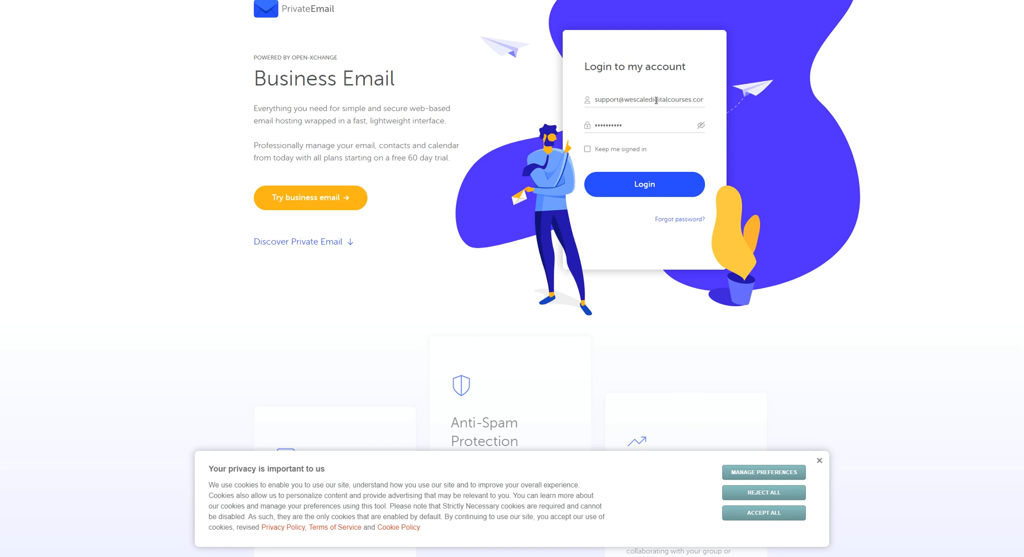
Log in to the support webmail, decline saving the password, and dismiss the notices and tour.
left_click(644, 184)
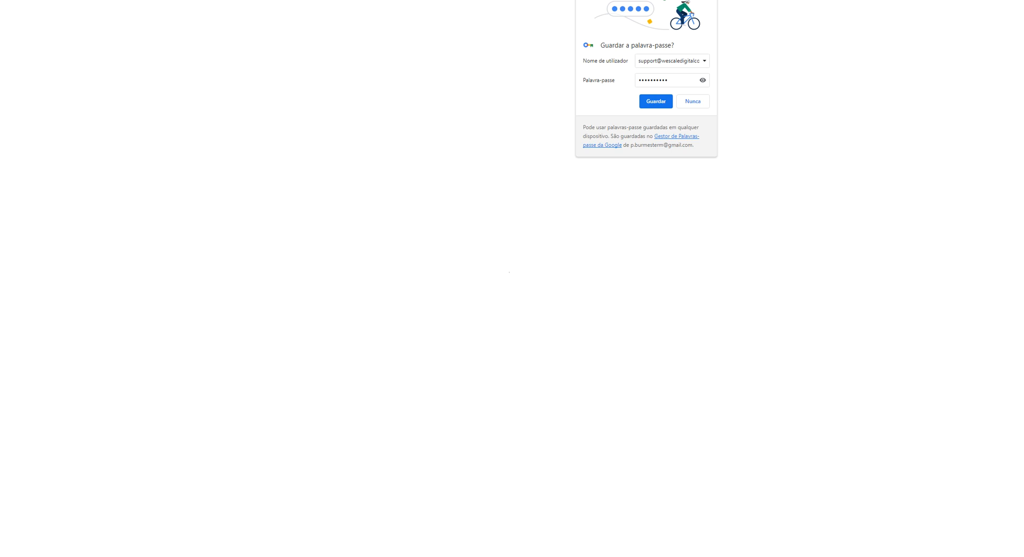
left_click(696, 101)
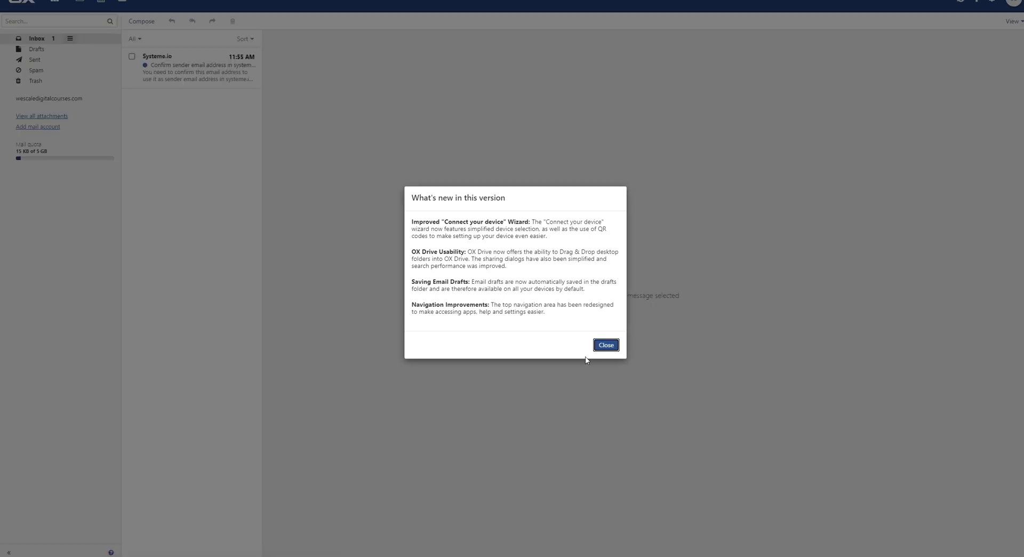
left_click(606, 346)
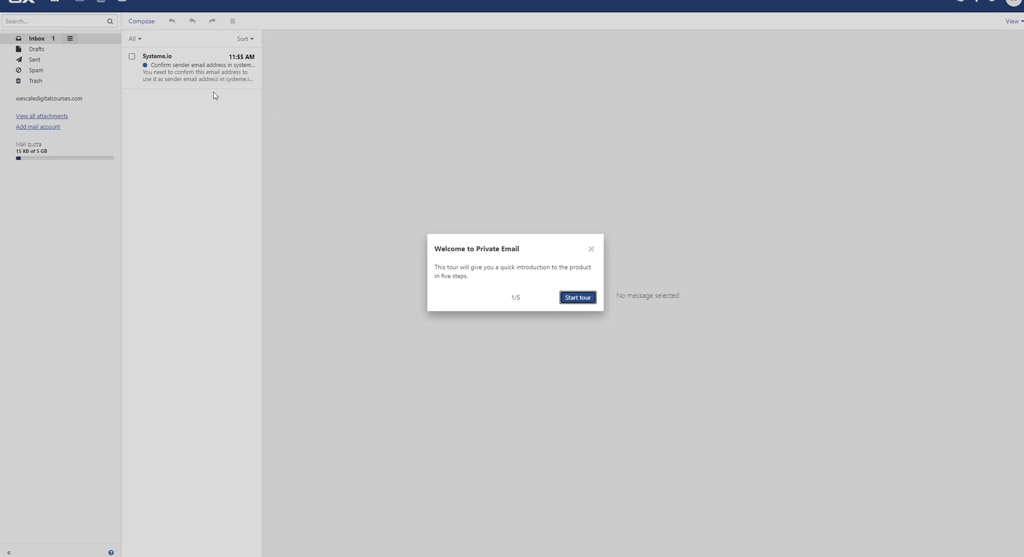
left_click(590, 249)
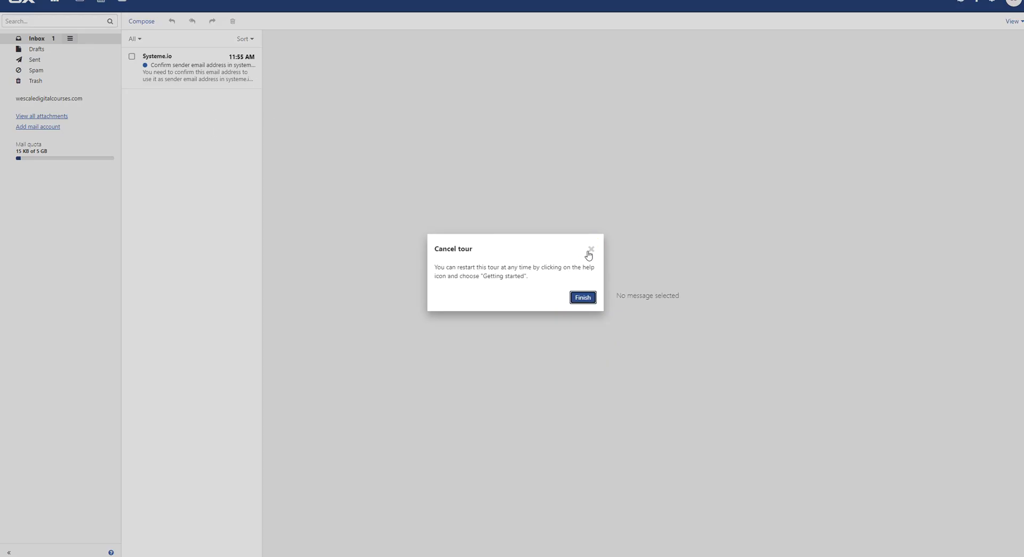
left_click(591, 248)
Open the systeme.io confirmation email and follow its verification link.
left_click(193, 68)
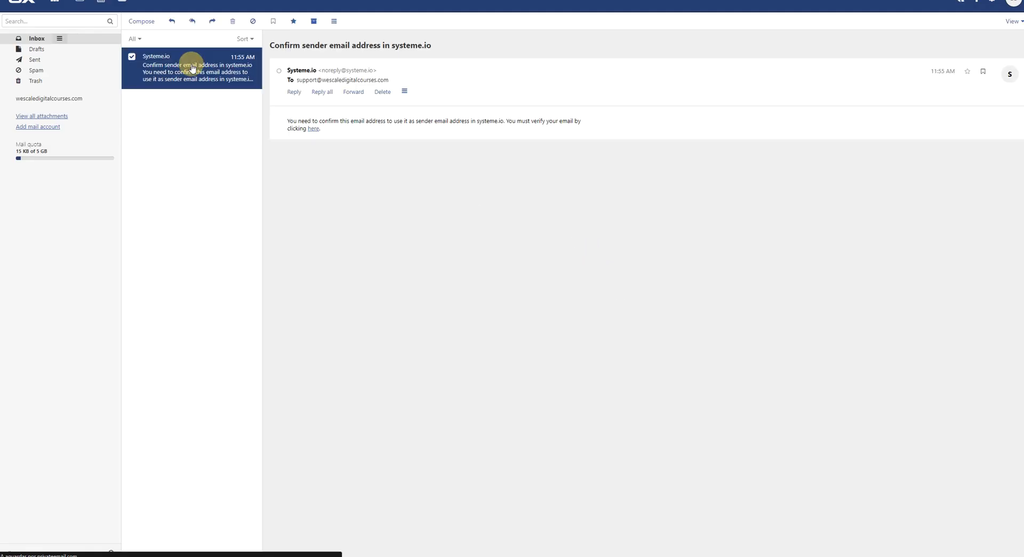
left_click(315, 129)
left_click_drag(415, 277, 650, 277)
left_click(643, 275)
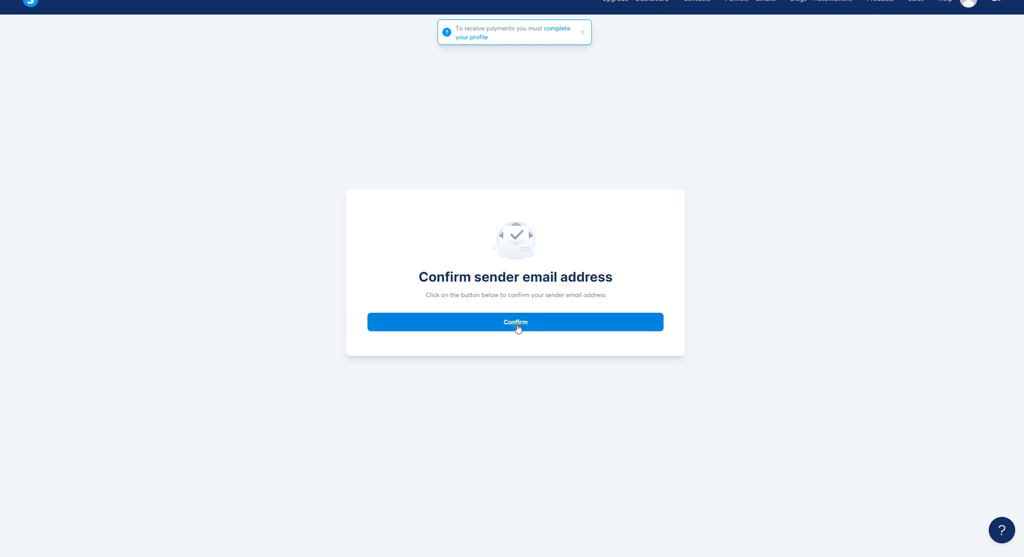
Confirm the sender address and refresh systeme.io's Emails settings to see it Verified.
left_click(517, 328)
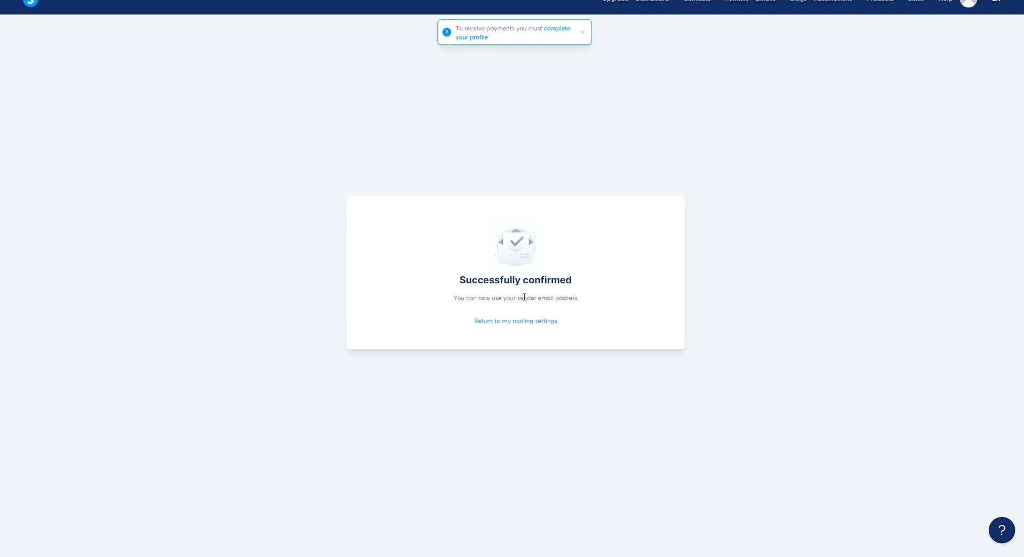
left_click(278, 0)
left_click_drag(754, 145, 782, 137)
left_click(48, 0)
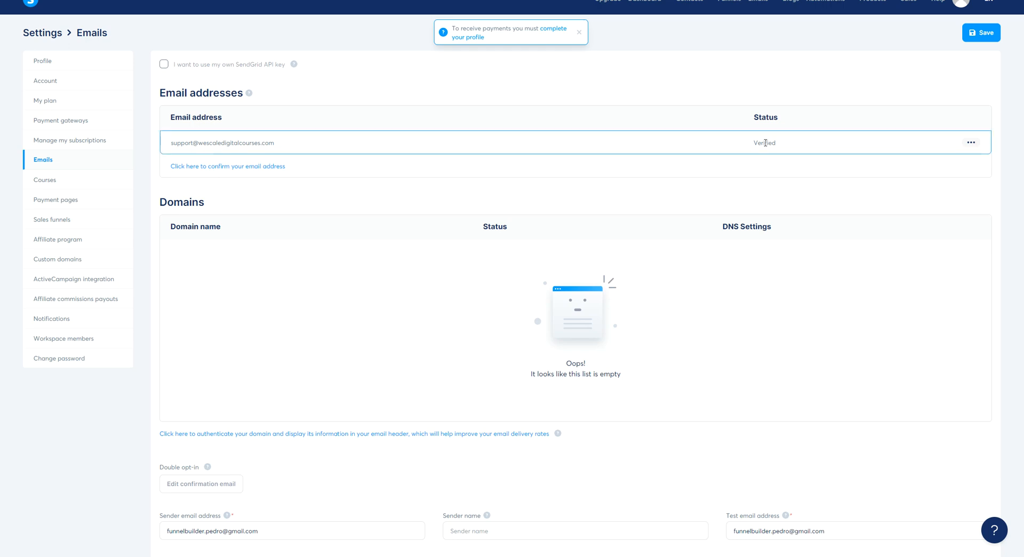
double_click(766, 142)
left_click(784, 156)
left_click_drag(177, 143, 274, 142)
left_click(409, 195)
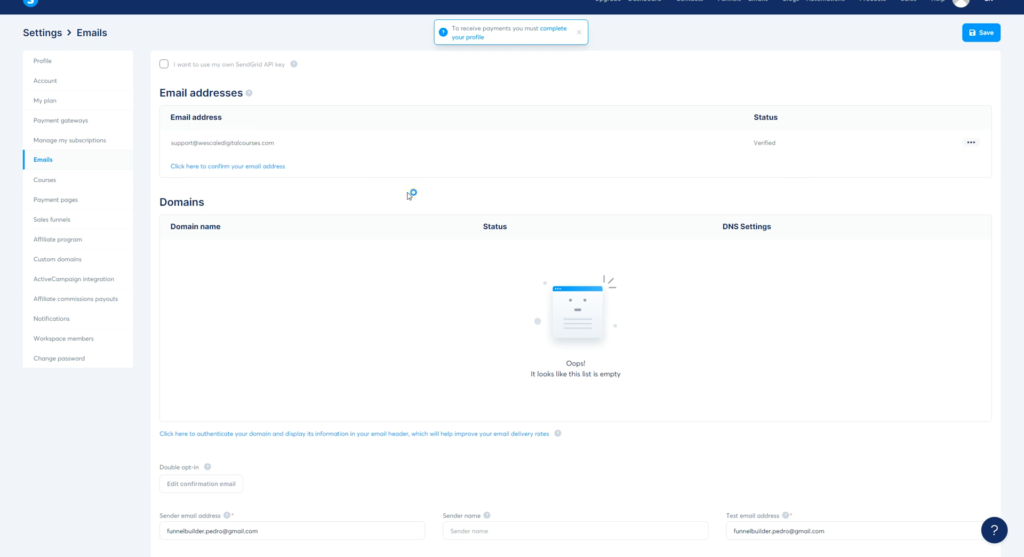